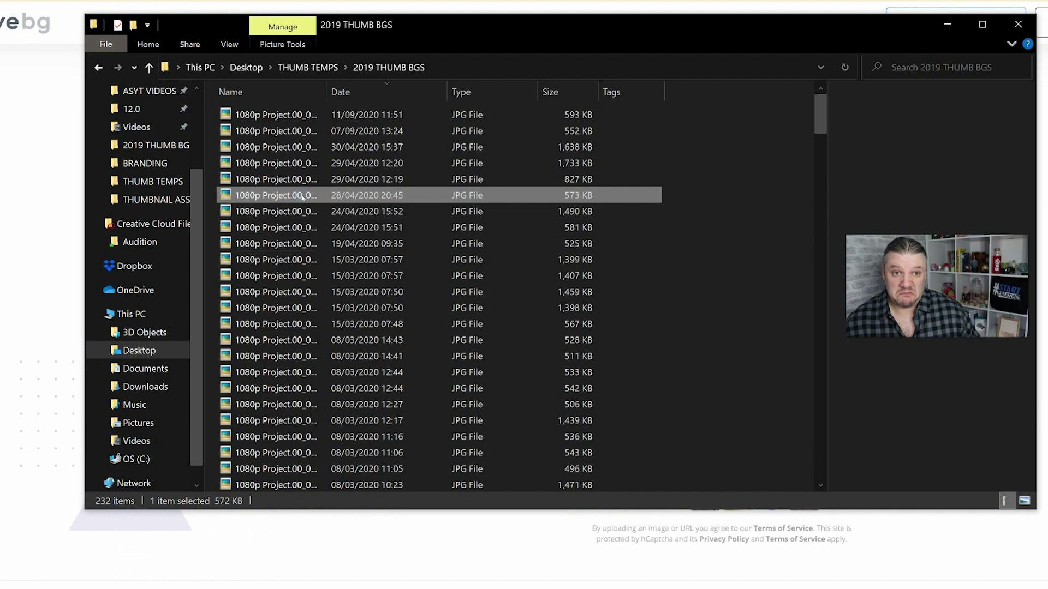
Step: Upload the still-frame JPG to remove.bg and download the background-free cutout
{"action": "left_click_drag", "start_coordinate": [276, 195], "coordinate": [24, 194]}
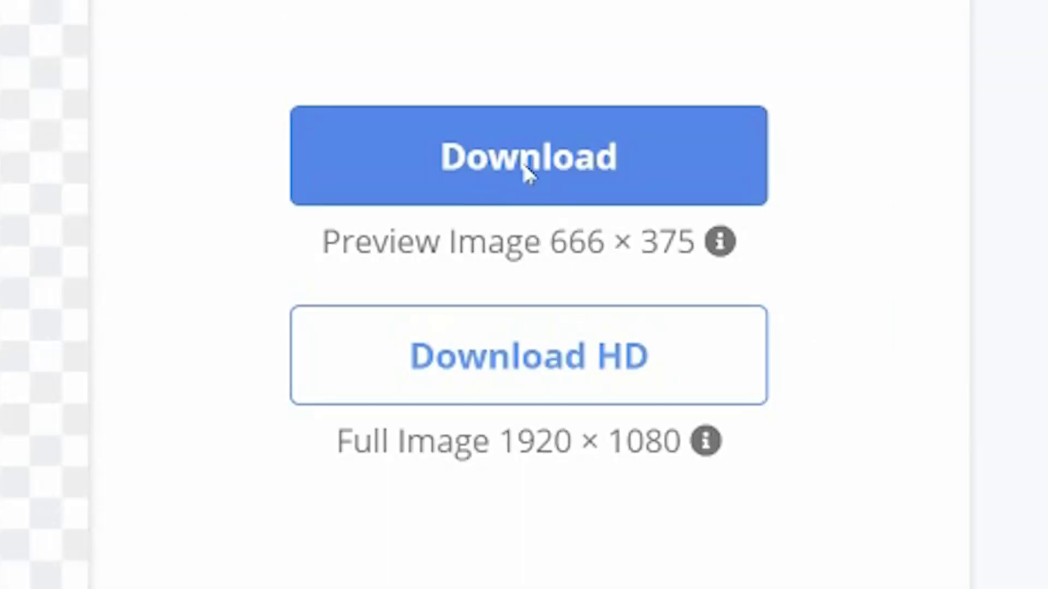
{"action": "left_click", "coordinate": [759, 165]}
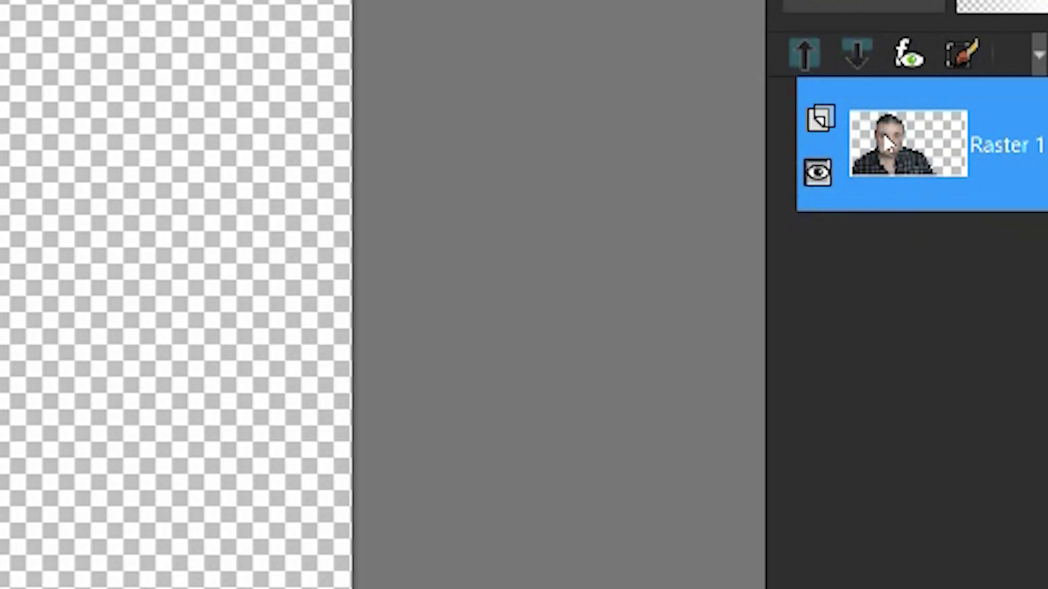
Step: Duplicate the Raster 1 cutout layer, then make the original Raster 1 active again
{"action": "right_click", "coordinate": [886, 143]}
{"action": "left_click", "coordinate": [520, 207]}
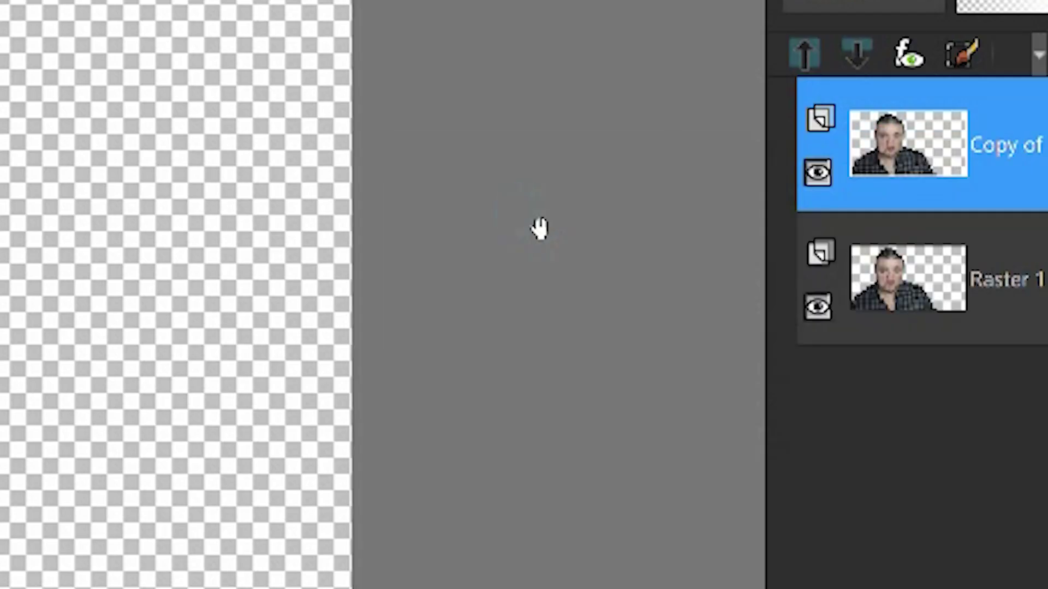
{"action": "left_click", "coordinate": [903, 287]}
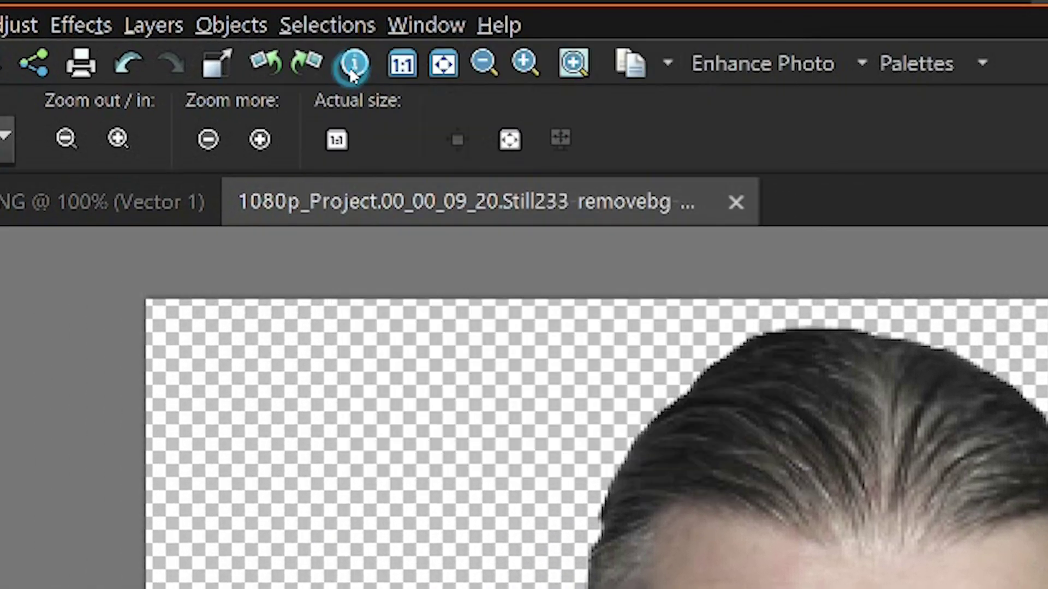
Step: Float the cutout's pixels as a selection and expand it by 5 pixels
{"action": "left_click", "coordinate": [327, 25]}
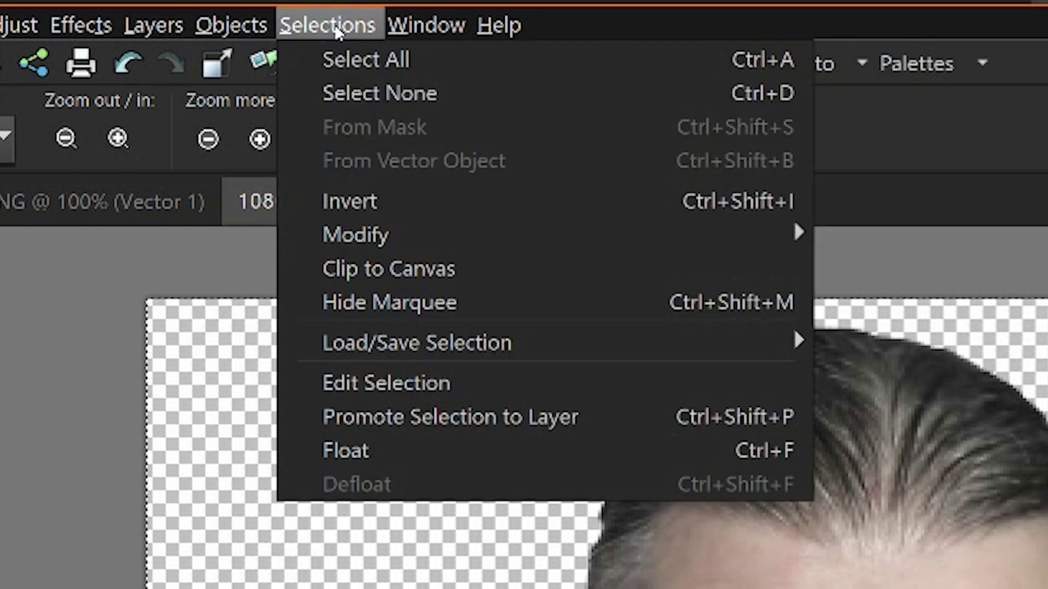
{"action": "left_click", "coordinate": [405, 449]}
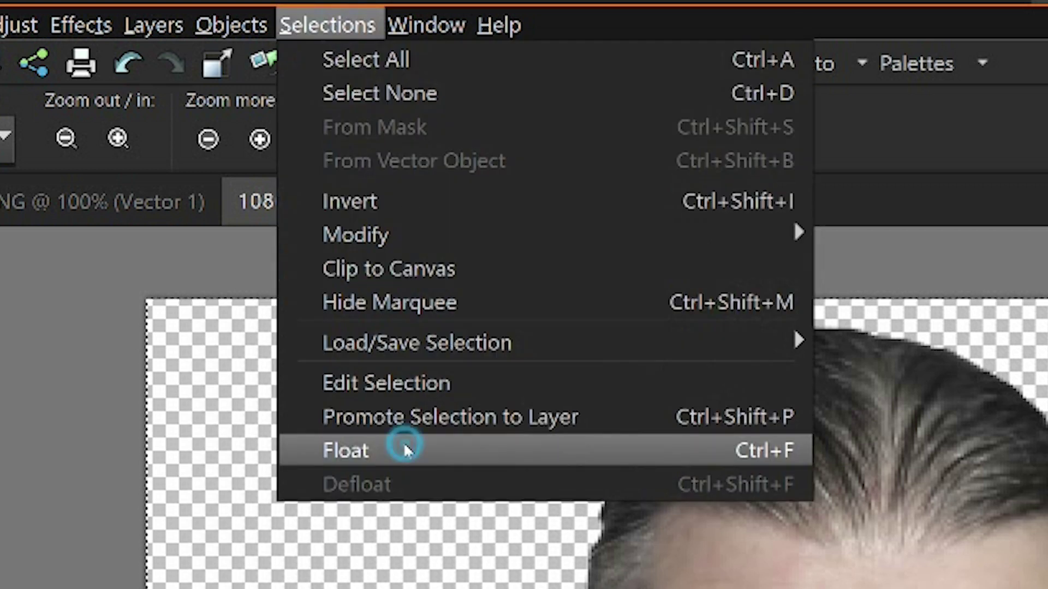
{"action": "left_click", "coordinate": [338, 27]}
{"action": "mouse_move", "coordinate": [432, 241]}
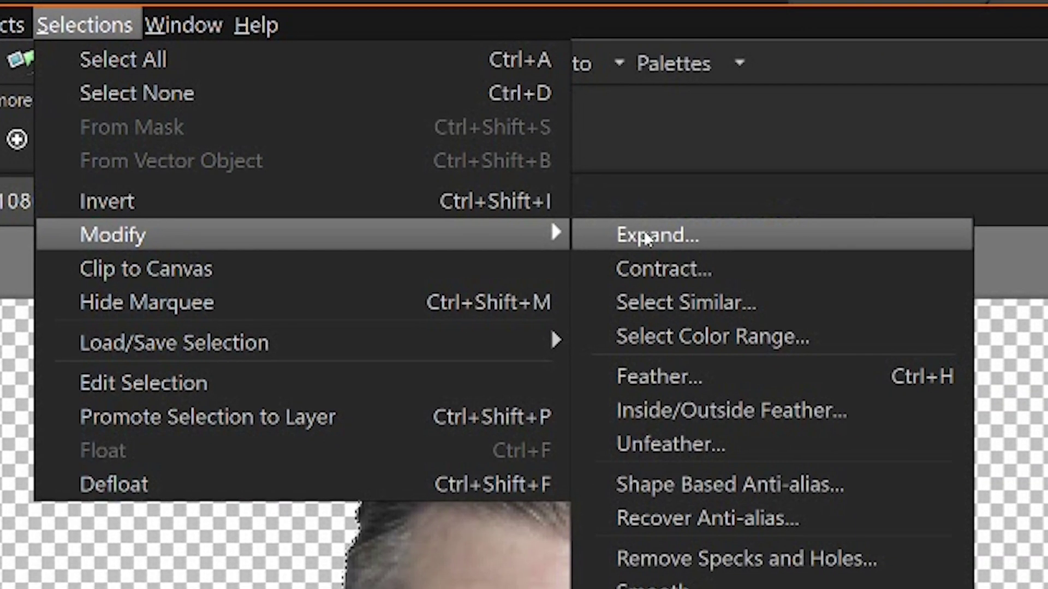
{"action": "left_click", "coordinate": [886, 236]}
{"action": "left_click", "coordinate": [568, 494]}
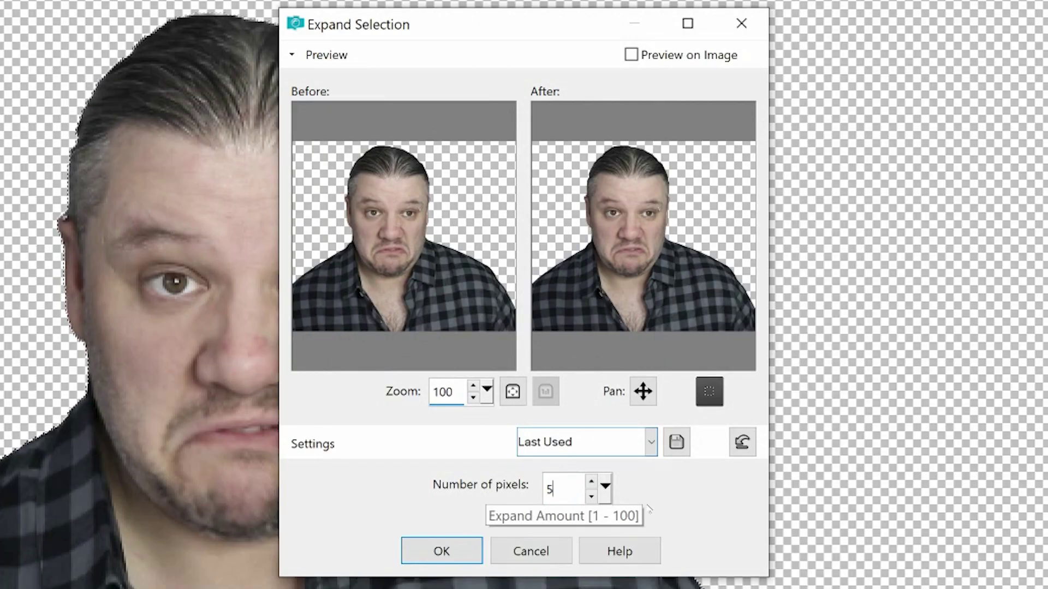
{"action": "left_click", "coordinate": [459, 548]}
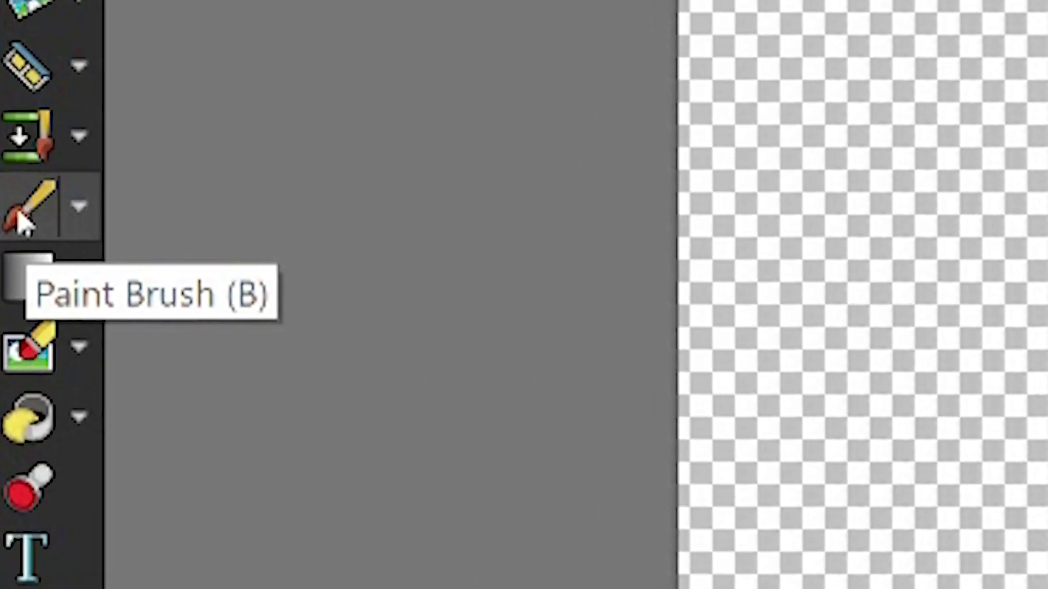
Step: Set up the Paint Brush with yellow #fff613 and size 500 to fill the selection
{"action": "left_click", "coordinate": [12, 195]}
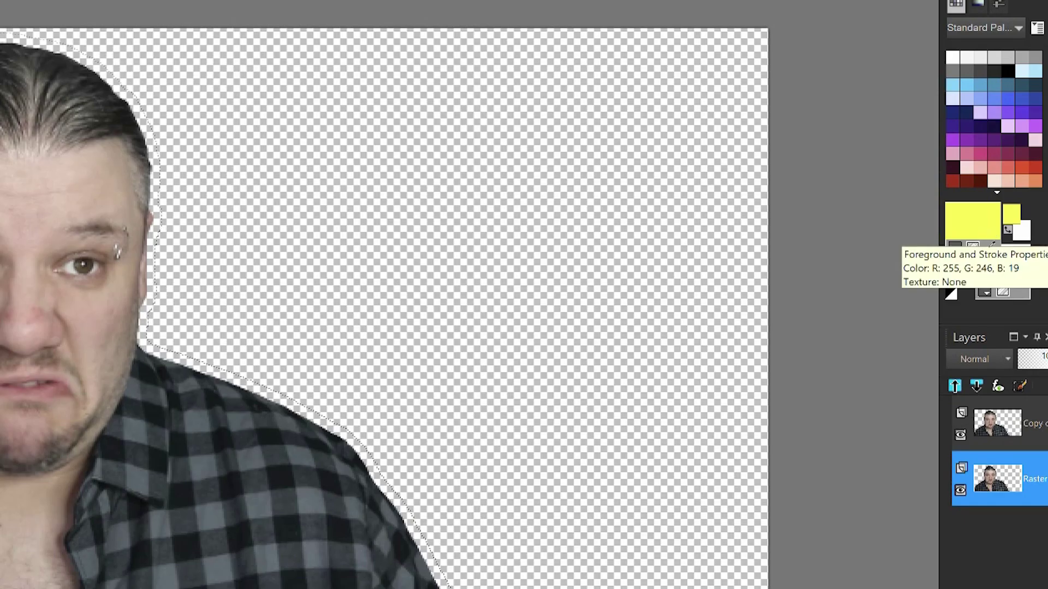
{"action": "left_click", "coordinate": [976, 223]}
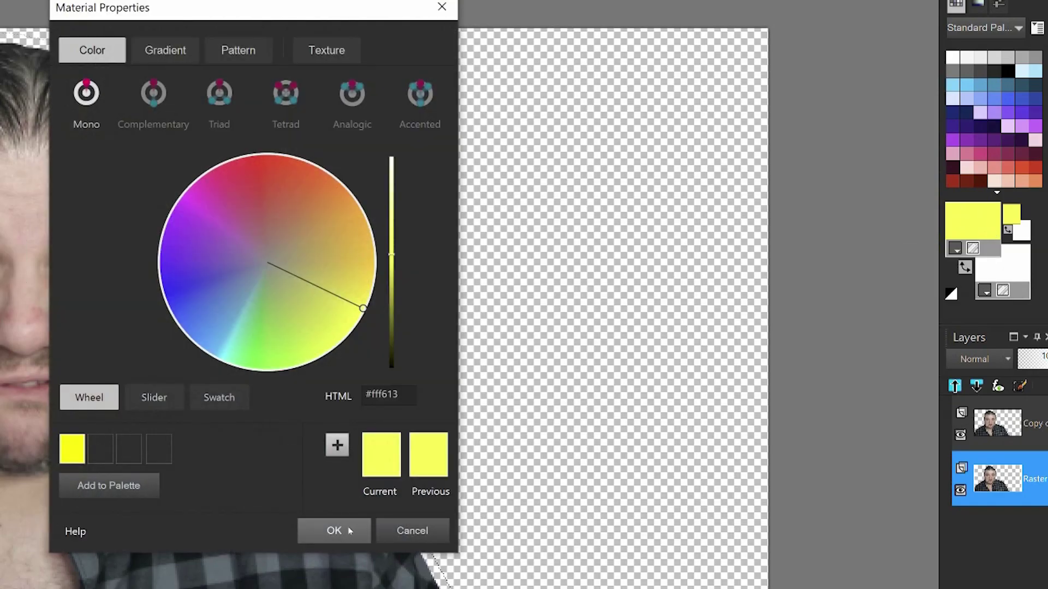
{"action": "left_click", "coordinate": [334, 531]}
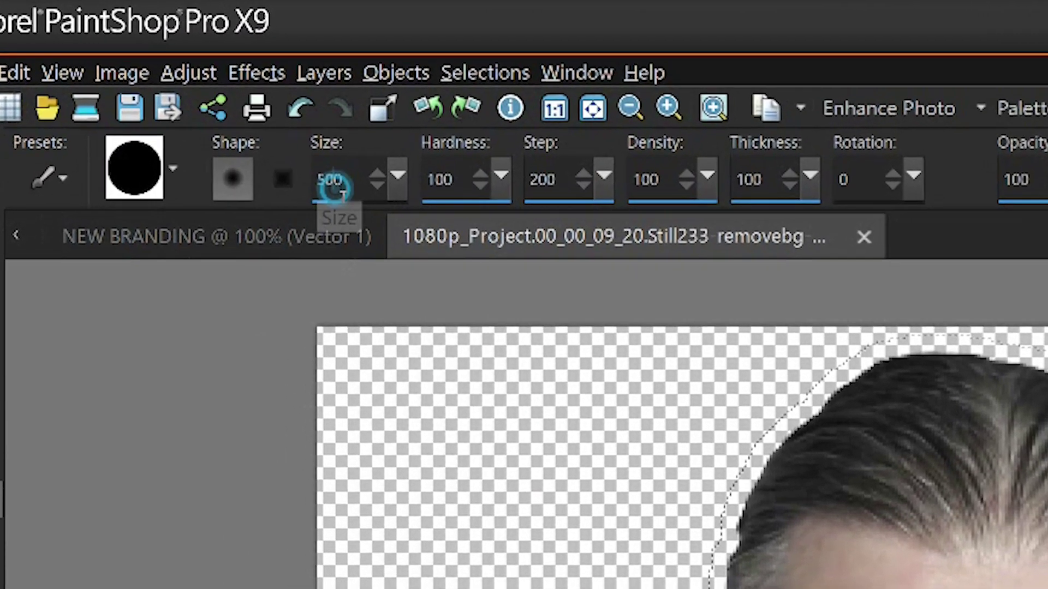
{"action": "left_click", "coordinate": [349, 184]}
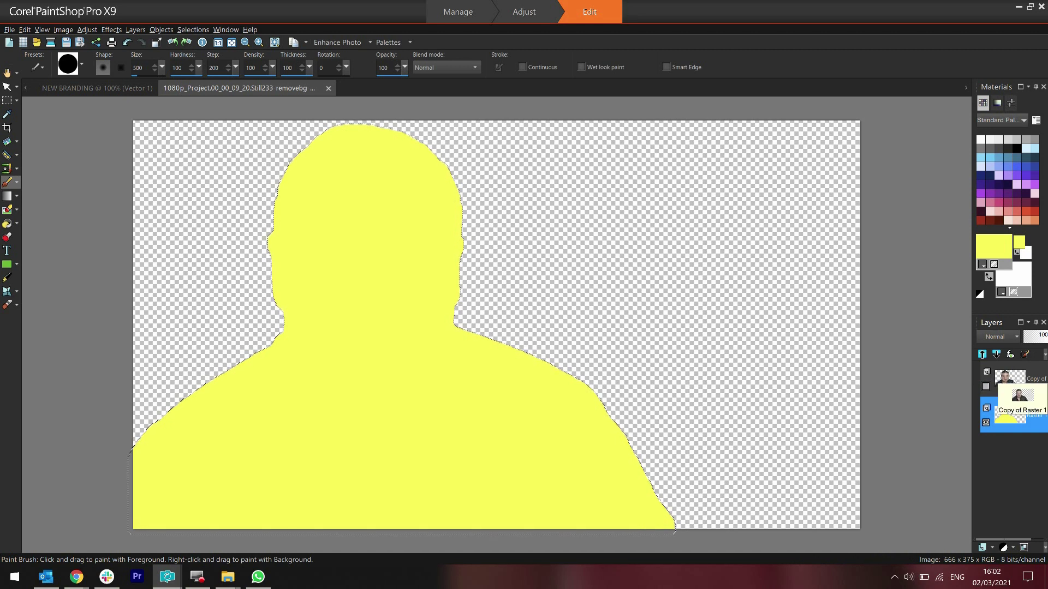
Step: With the photo copy hidden, paint the remaining shirt area of the silhouette yellow
{"action": "key", "text": "ctrl+z"}
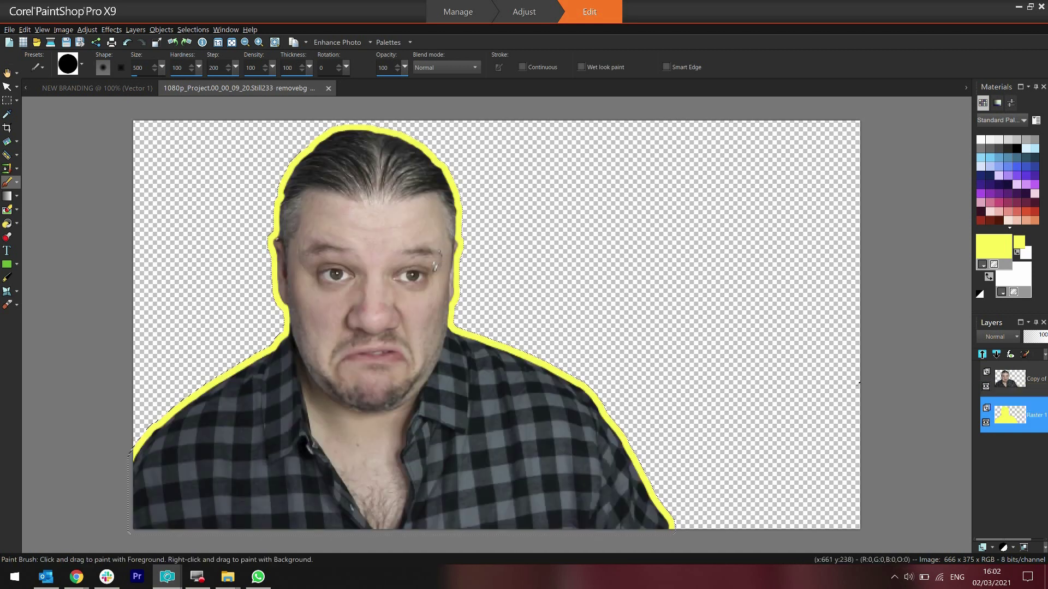
{"action": "left_click", "coordinate": [987, 386]}
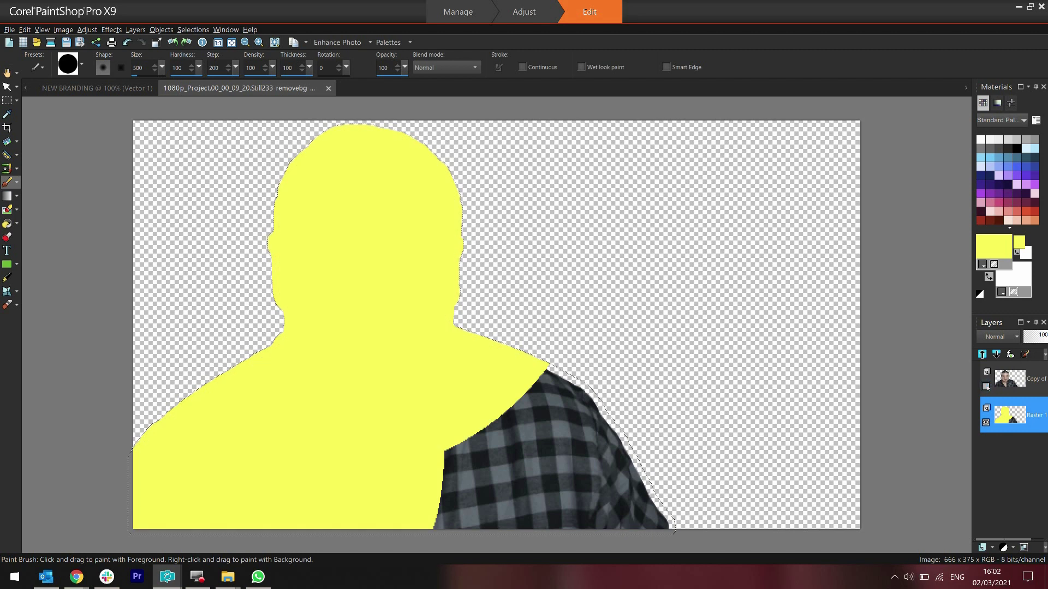
{"action": "left_click", "coordinate": [523, 450]}
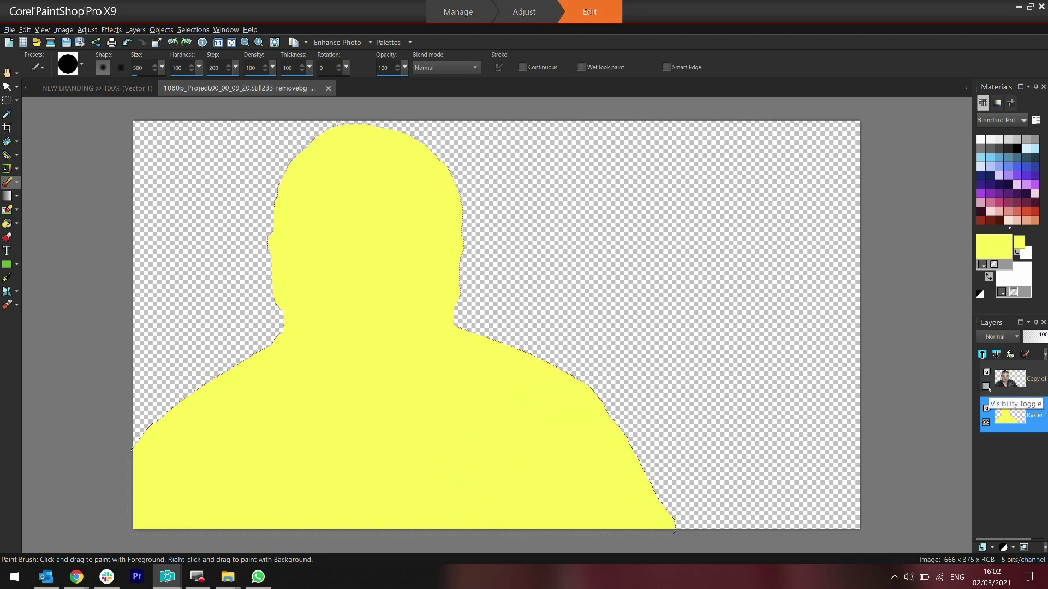
{"action": "left_click", "coordinate": [987, 386]}
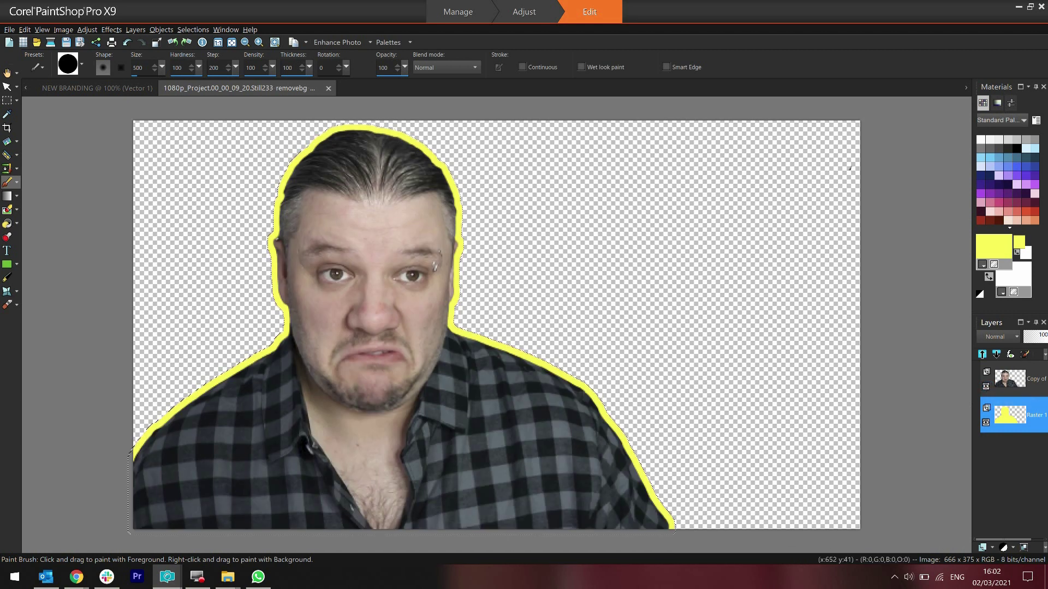
Step: Repaint the silhouette light lavender after trying dark red, then select both layers
{"action": "left_click", "coordinate": [981, 220]}
{"action": "left_click", "coordinate": [659, 499]}
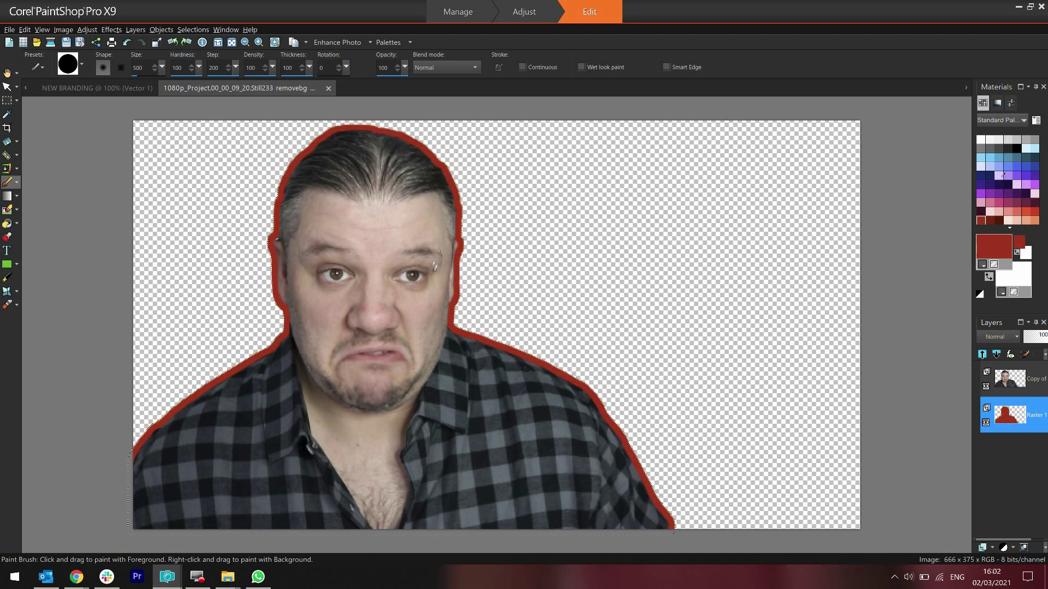
{"action": "left_click", "coordinate": [999, 175]}
{"action": "left_click", "coordinate": [477, 358]}
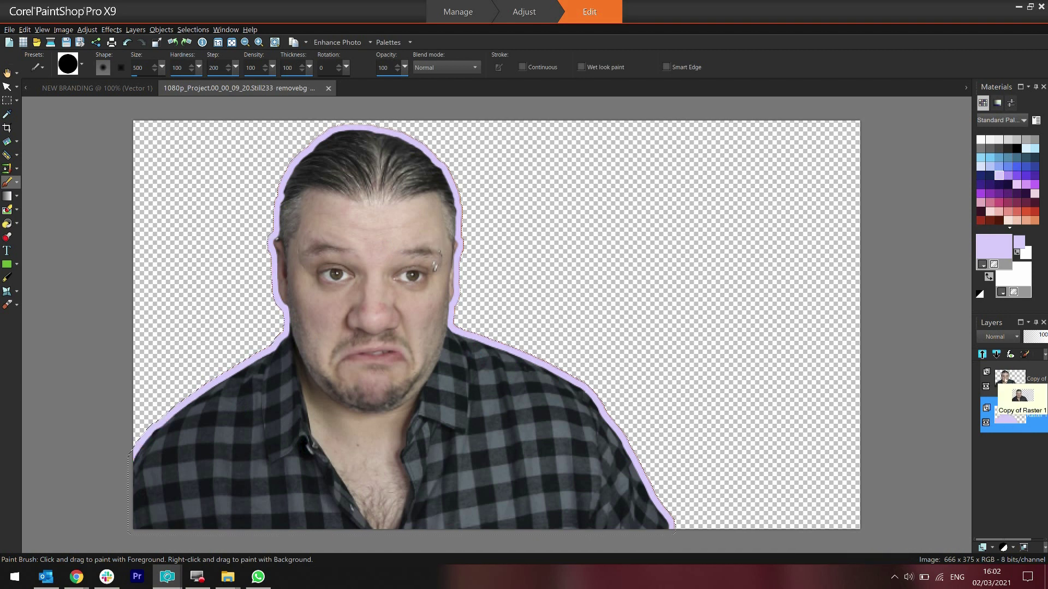
{"action": "left_click", "coordinate": [1009, 379]}
{"action": "left_click", "coordinate": [1010, 415], "text": "ctrl"}
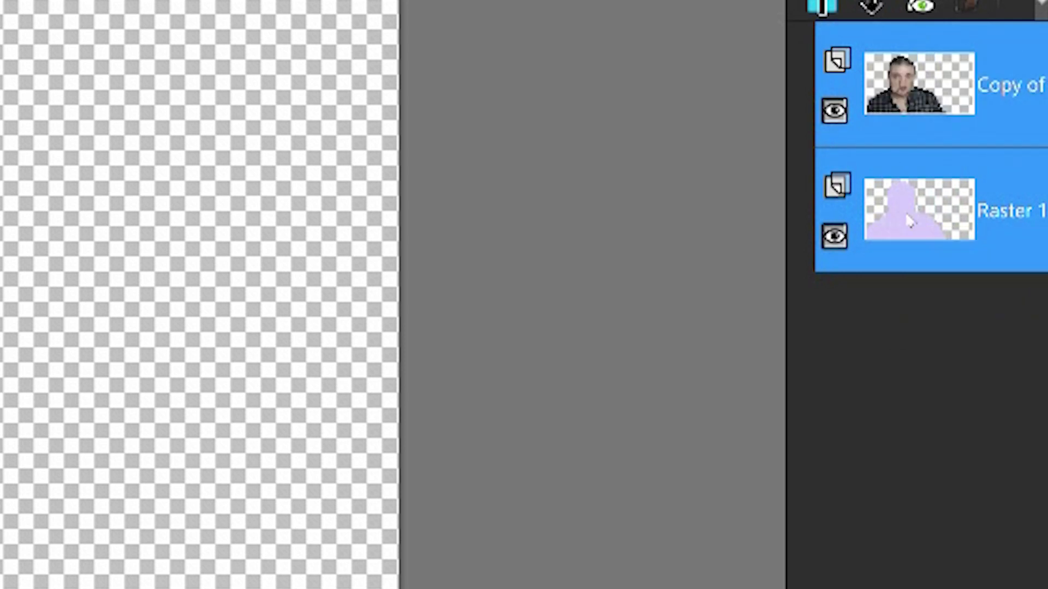
Step: Merge the selected photo copy and lavender Raster 1 layers with Merge Selected
{"action": "right_click", "coordinate": [907, 218]}
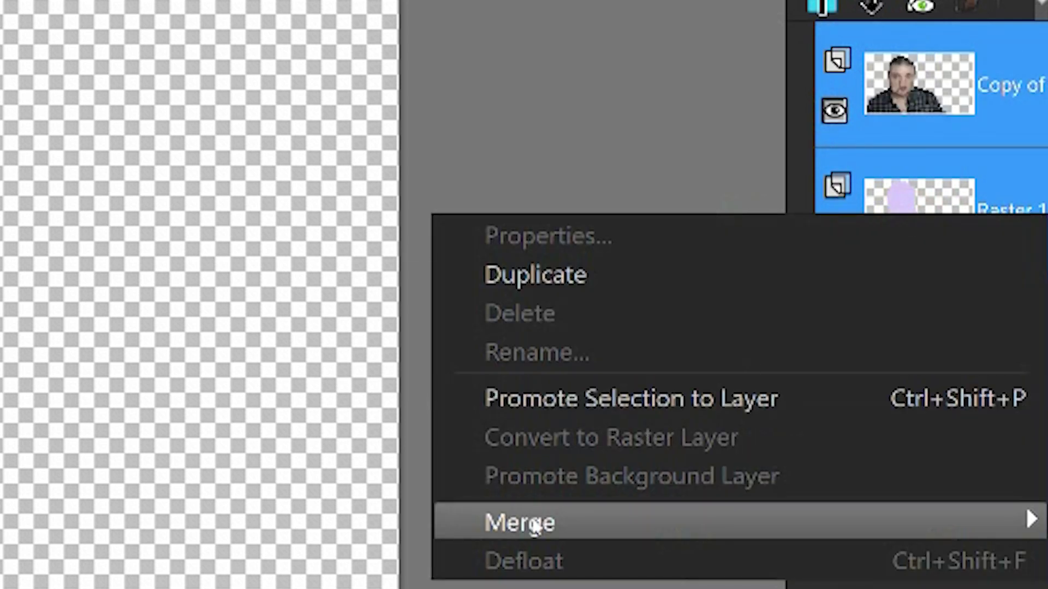
{"action": "mouse_move", "coordinate": [535, 527]}
{"action": "left_click", "coordinate": [259, 489]}
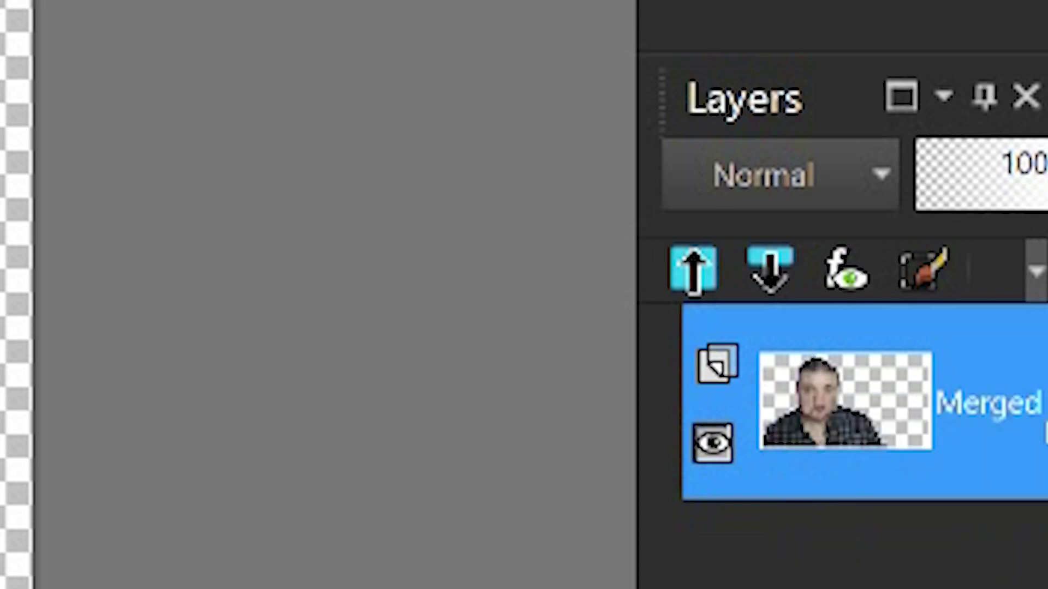
{"action": "mouse_move", "coordinate": [969, 110]}
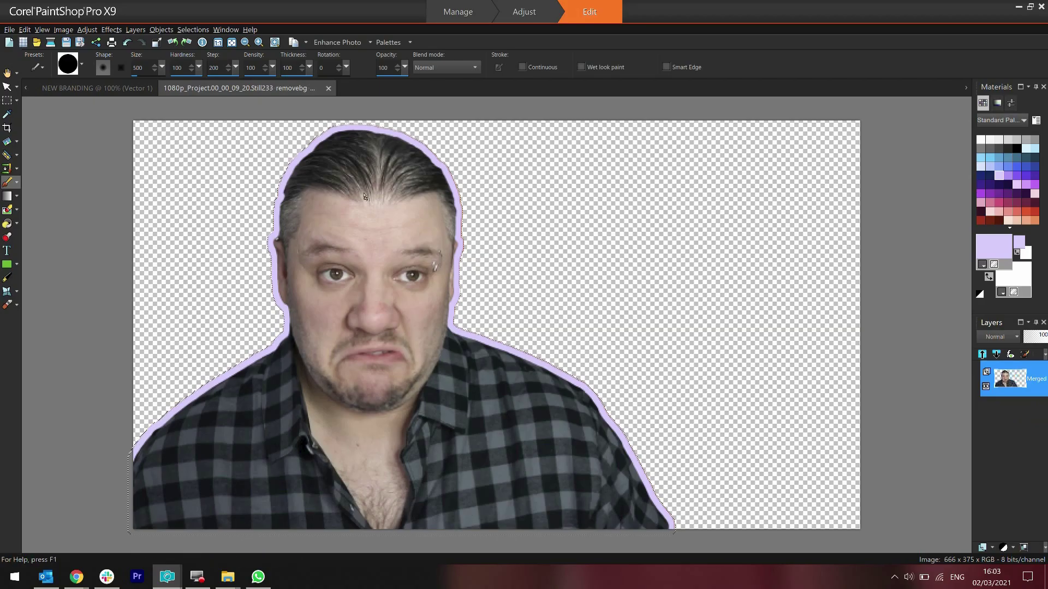
Step: Drag the Merged lavender-outlined cutout layer onto the NEW BRANDING thumbnail canvas
{"action": "left_click_drag", "start_coordinate": [133, 103], "coordinate": [131, 98]}
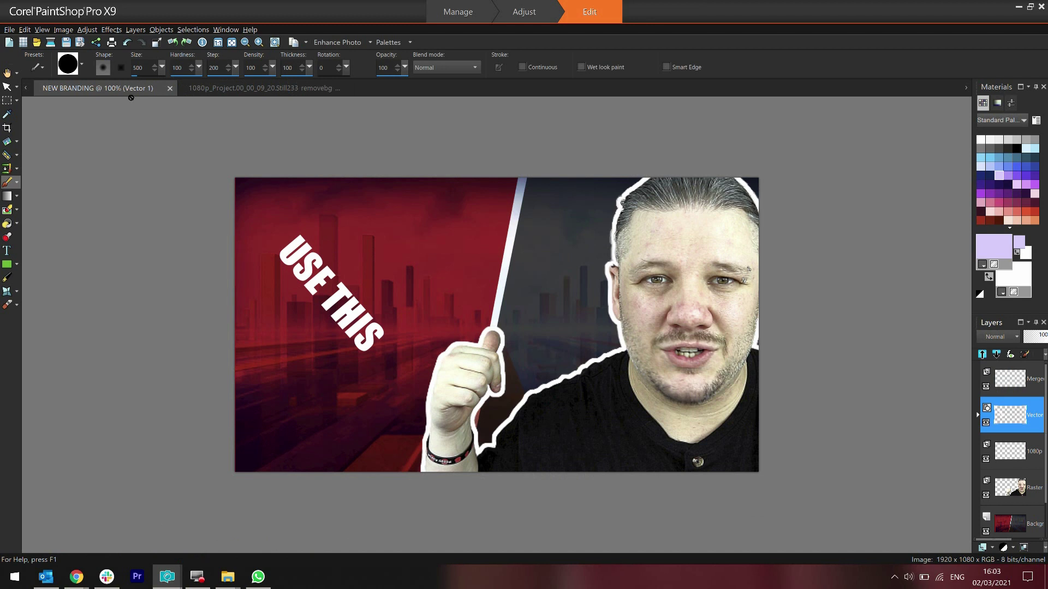
{"action": "left_click_drag", "start_coordinate": [966, 369], "coordinate": [431, 375]}
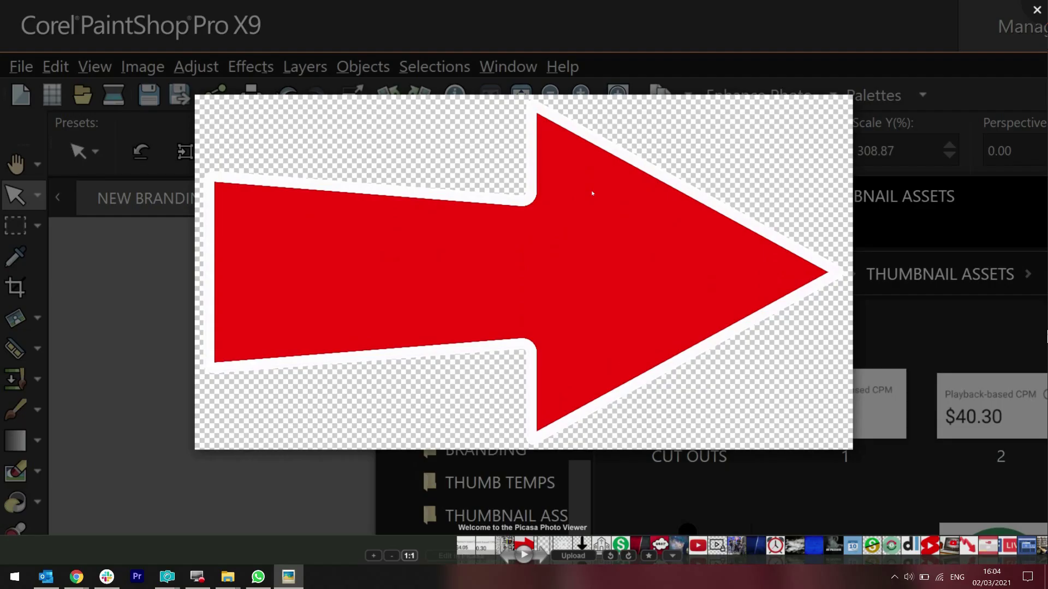
Step: Step through the THUMBNAIL ASSETS images with the arrow keys, reaching GREEN TICK.png
{"action": "key", "text": "Left"}
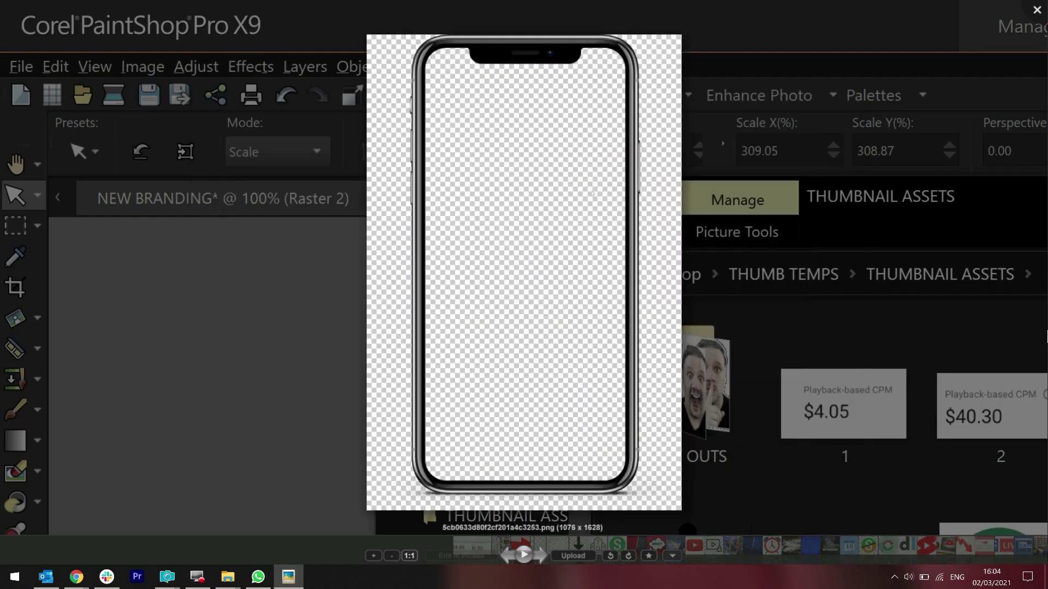
{"action": "key", "text": "Right"}
{"action": "key", "text": "Right"}
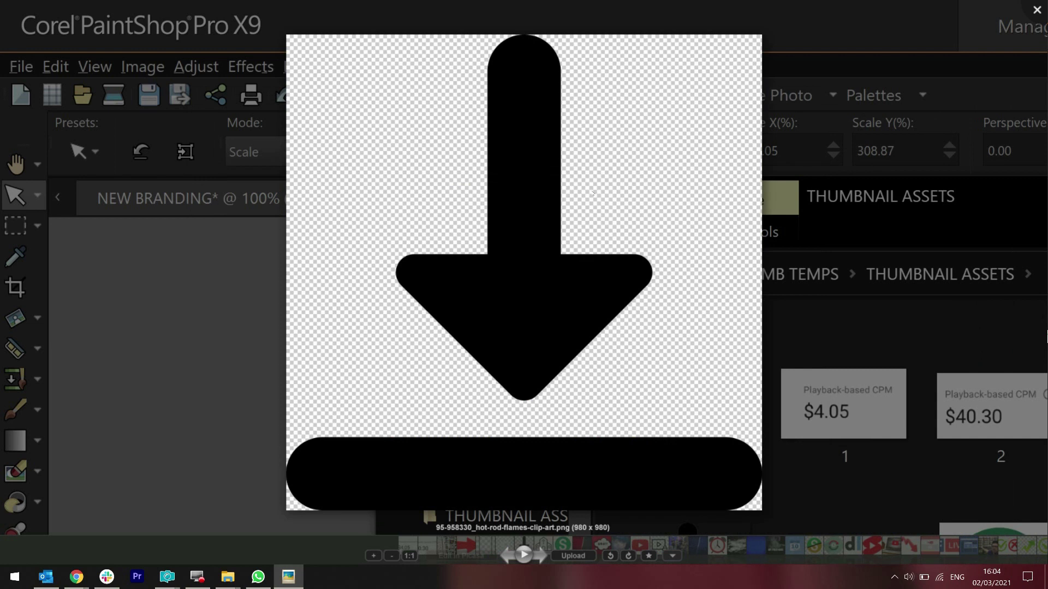
{"action": "key", "text": "Right"}
{"action": "key", "text": "Right"}
{"action": "key", "text": "Right"}
{"action": "key", "text": "Right"}
{"action": "key", "text": "Right"}
{"action": "key", "text": "Right"}
{"action": "key", "text": "Right"}
{"action": "key", "text": "Right"}
{"action": "key", "text": "Right"}
{"action": "key", "text": "Right"}
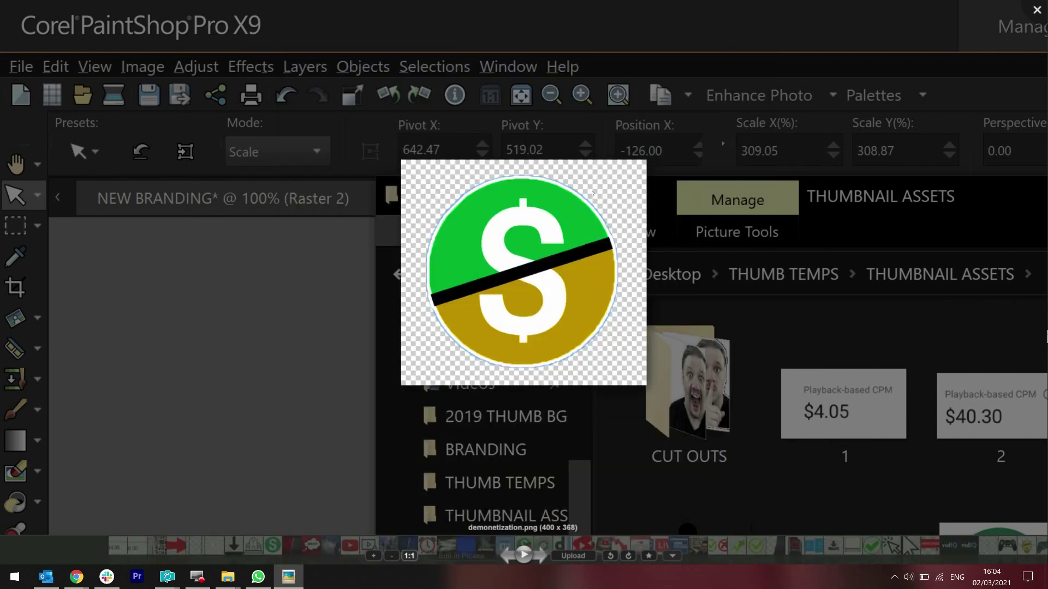
{"action": "key", "text": "Right"}
{"action": "key", "text": "Right"}
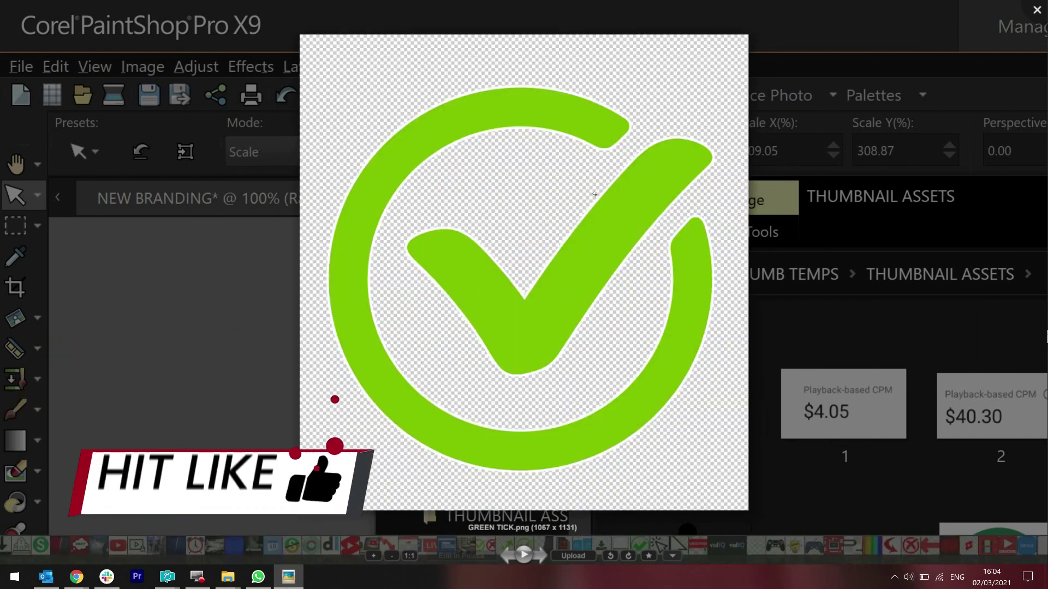
{"action": "key", "text": "Right"}
{"action": "key", "text": "Right"}
{"action": "key", "text": "Right"}
{"action": "key", "text": "Right"}
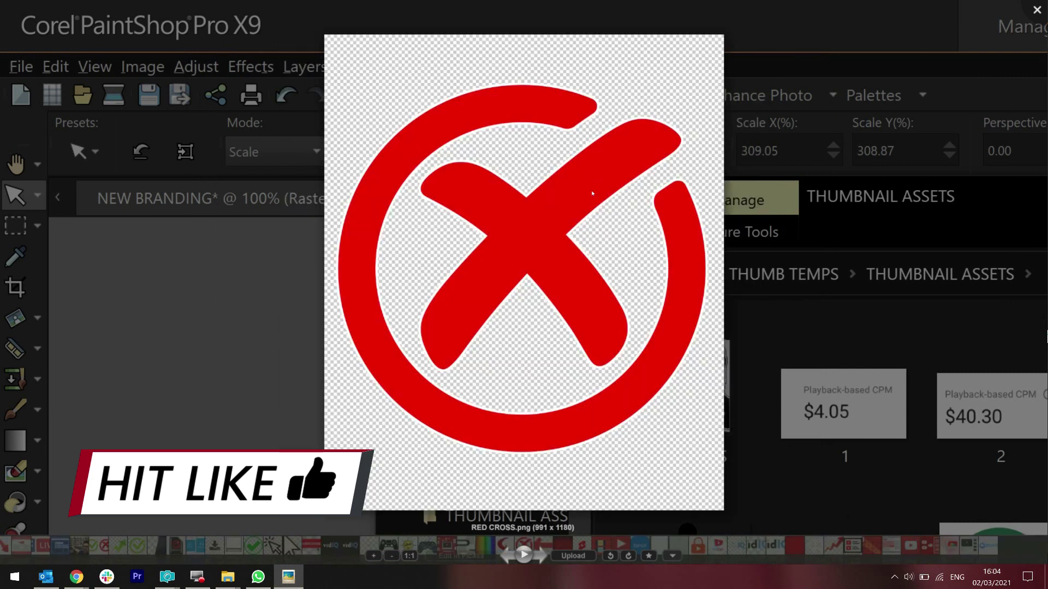